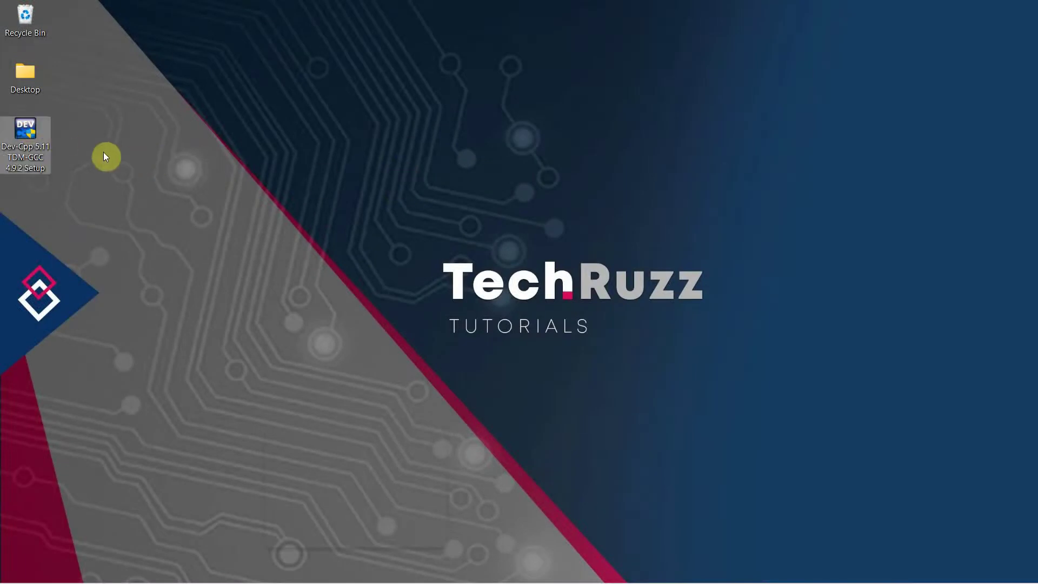
# Install Dev-C++ 5.11 from the desktop setup file in English, with the Full component set in C:\Program Files (x86)\Dev-Cpp, and run it on finishing.
pyautogui.click(26, 132)
pyautogui.doubleClick(25, 132)
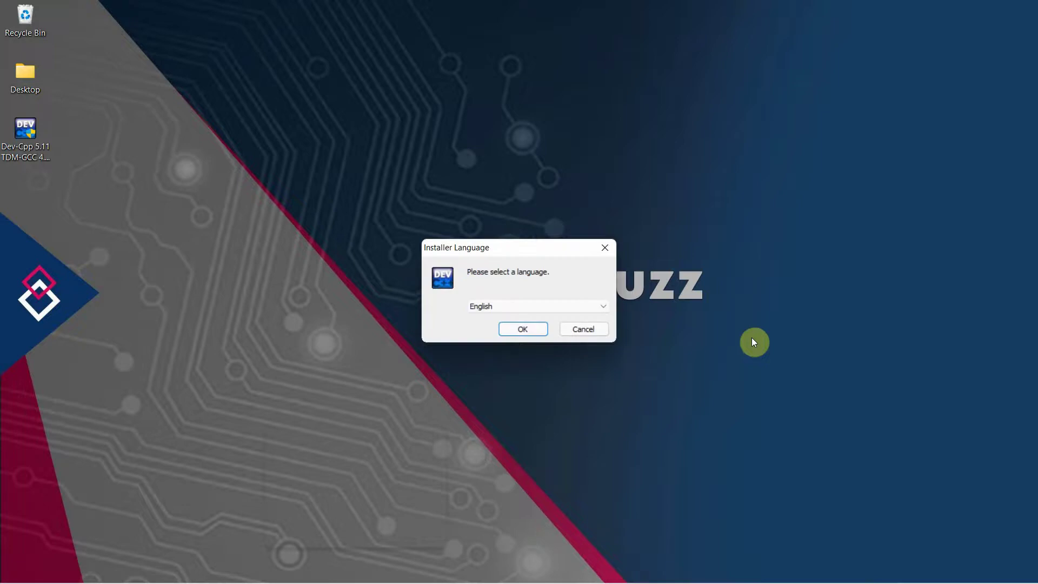
pyautogui.click(522, 329)
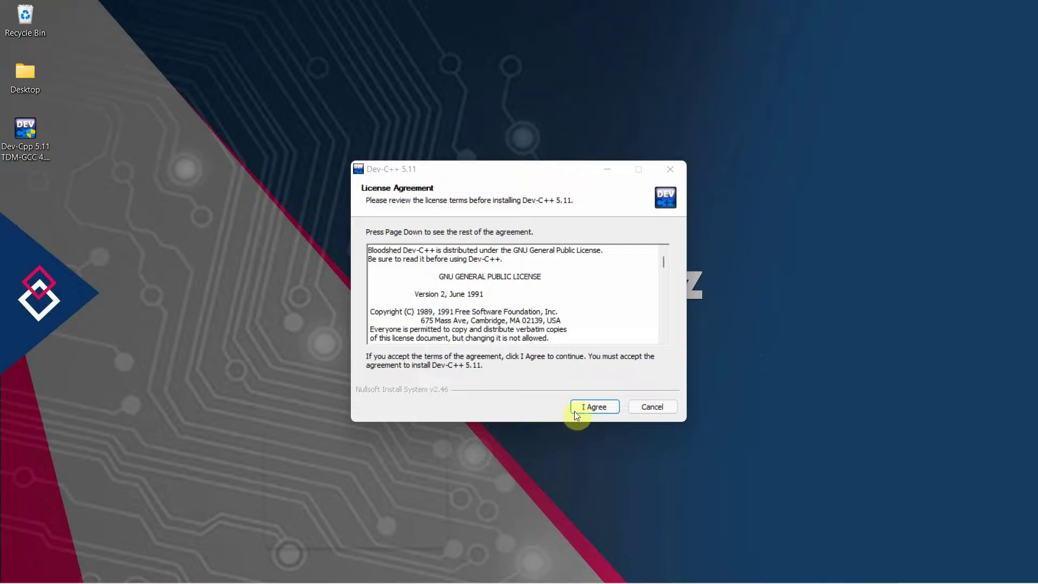
pyautogui.click(589, 409)
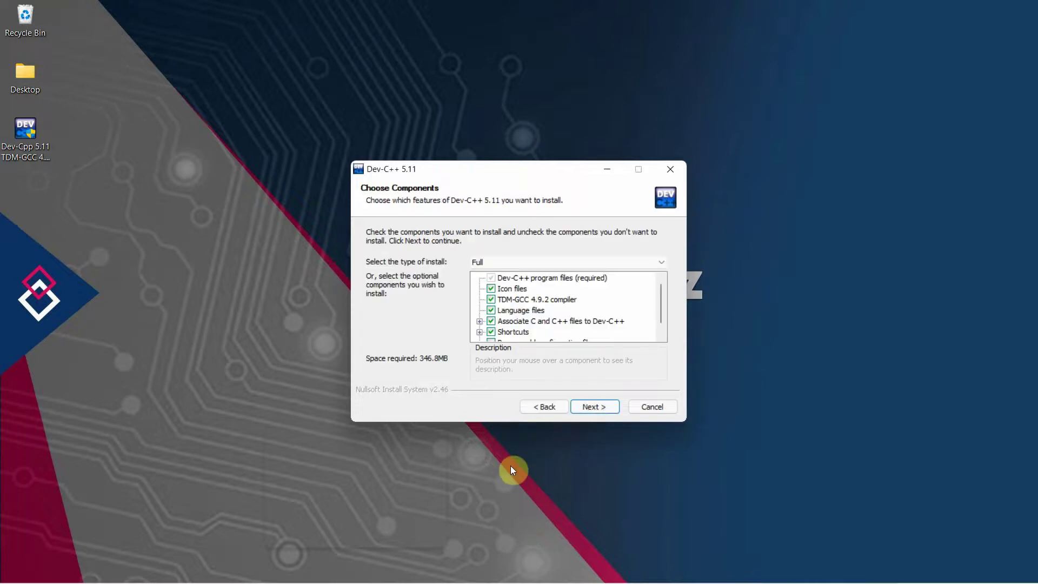
pyautogui.click(590, 410)
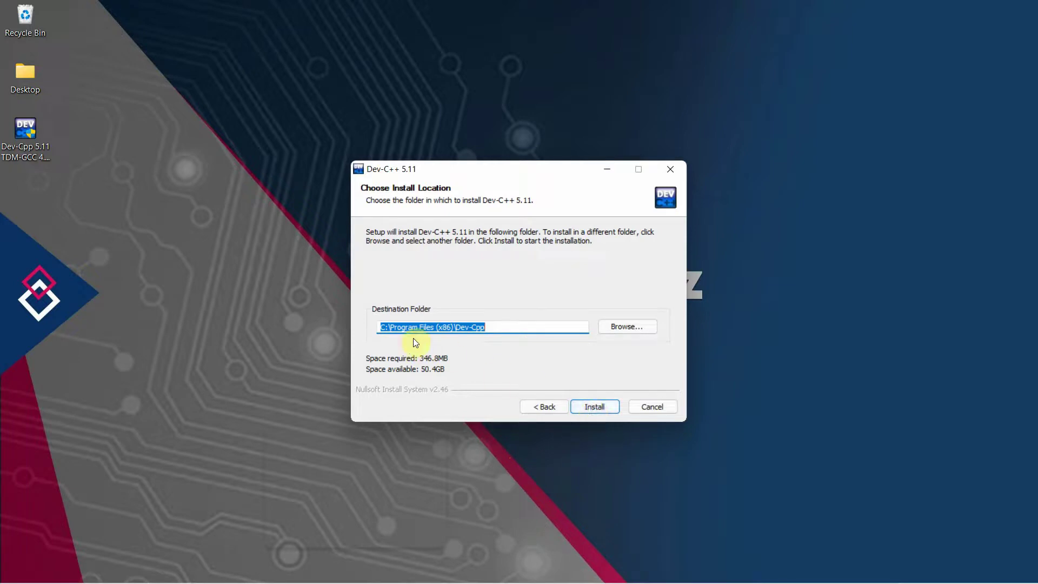
pyautogui.click(595, 408)
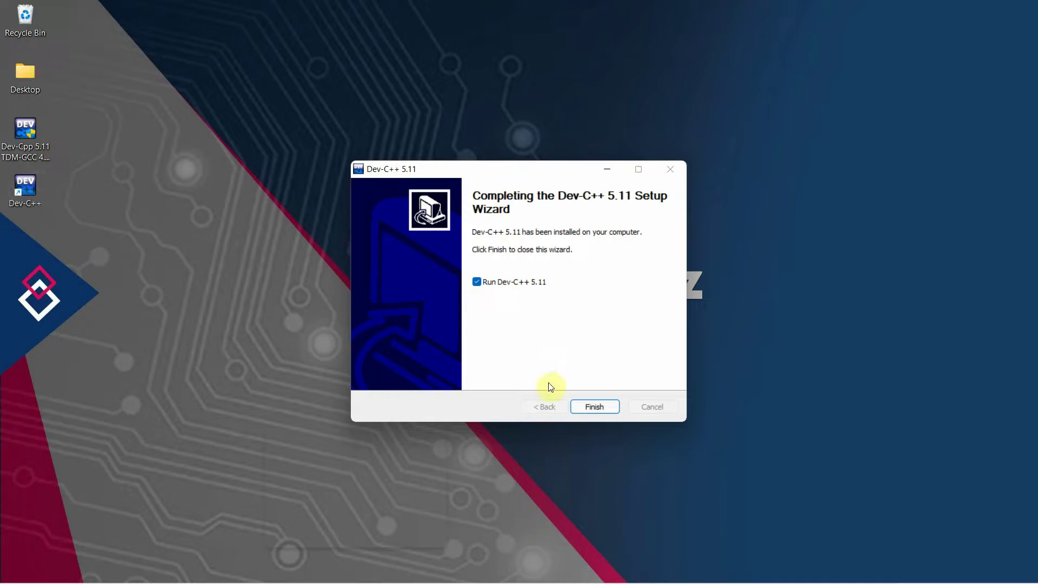
pyautogui.click(590, 404)
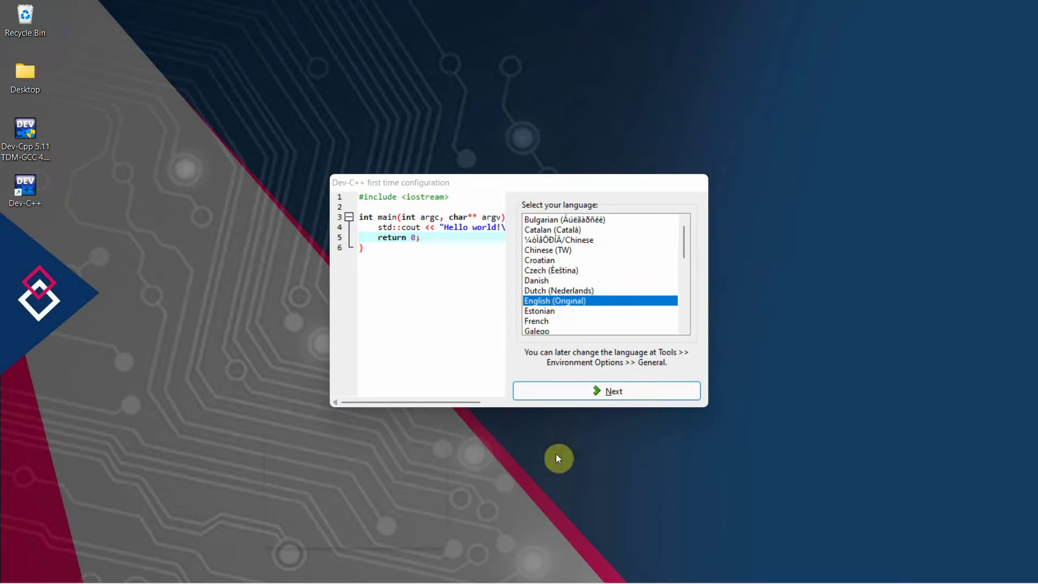
# Complete the first-time configuration with English (Original), the Consolas font, Classic Plus colors and New Look icons.
pyautogui.click(606, 394)
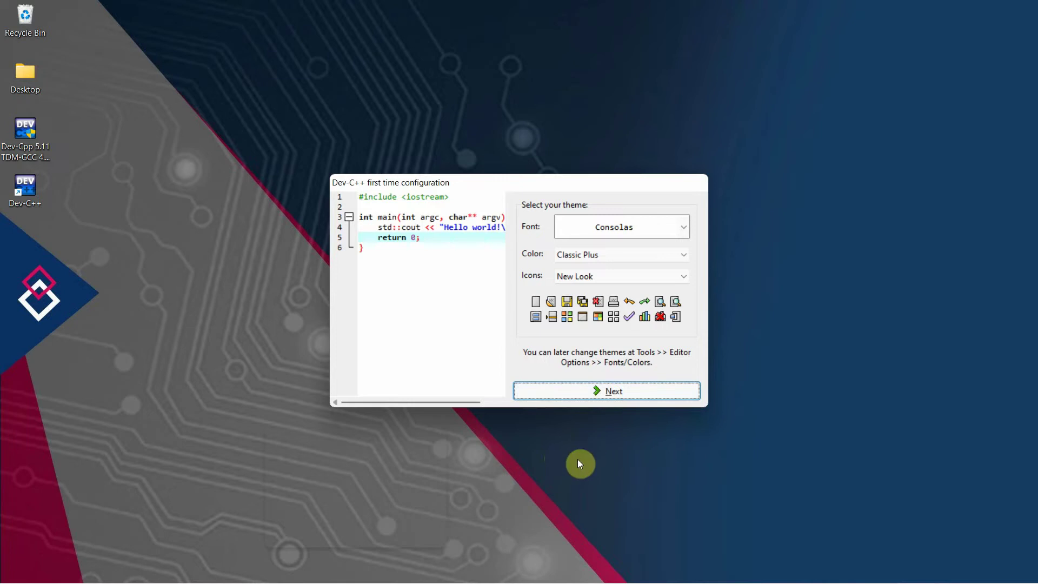
pyautogui.click(605, 391)
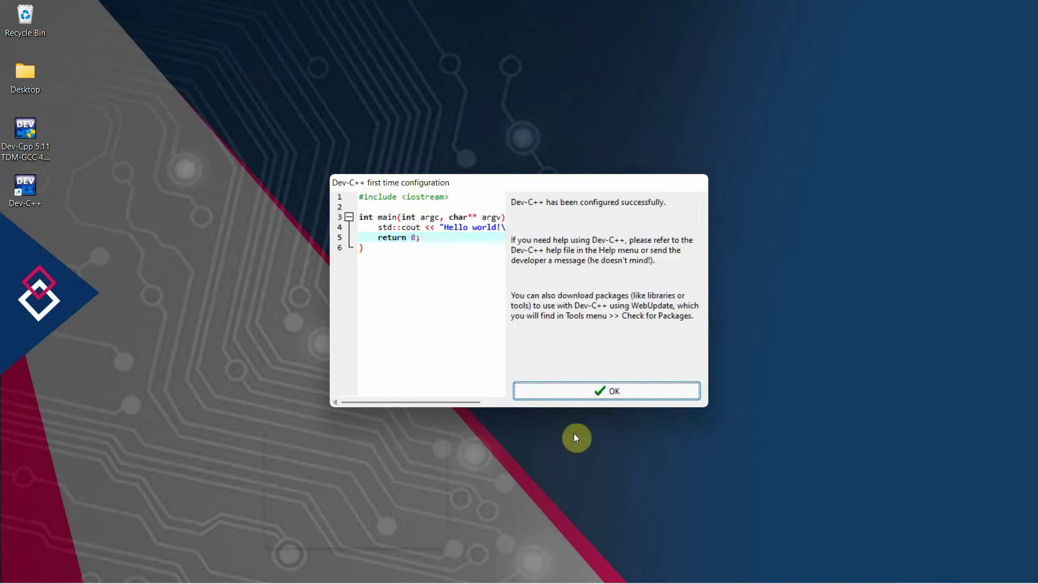
pyautogui.click(605, 390)
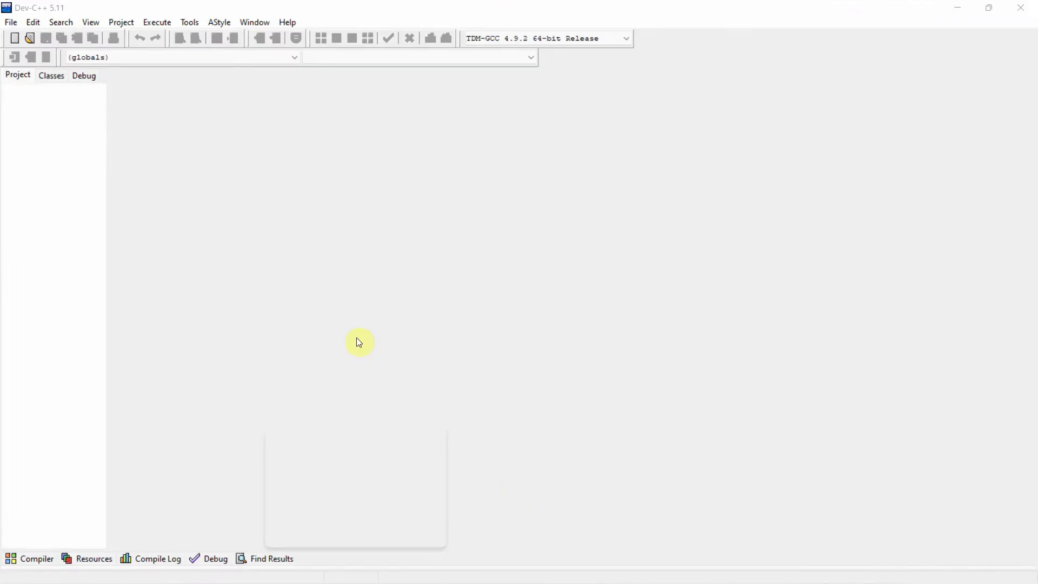
# Create a new empty source file.
pyautogui.click(10, 22)
pyautogui.moveTo(38, 37)
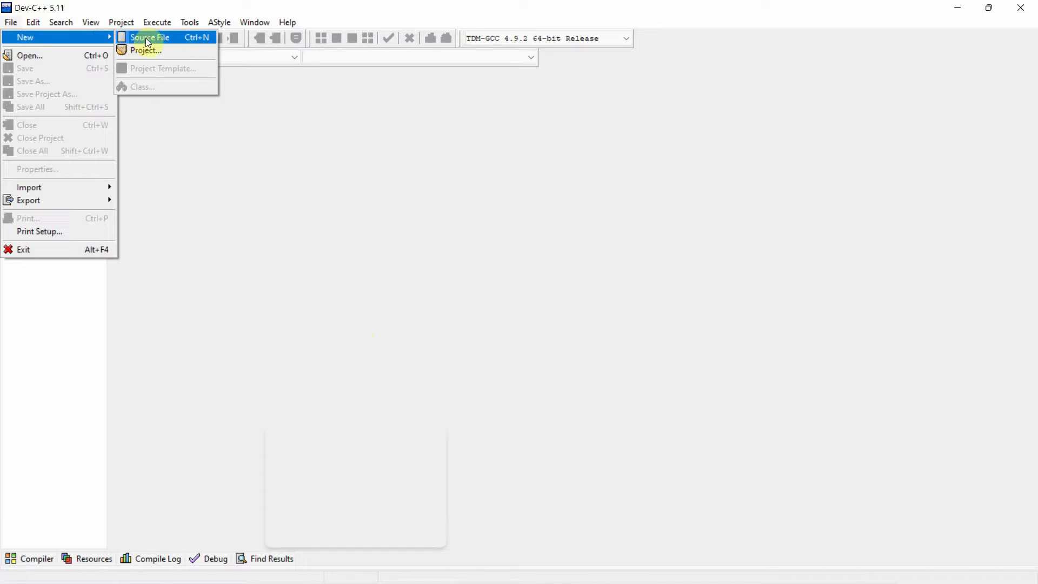
pyautogui.click(167, 38)
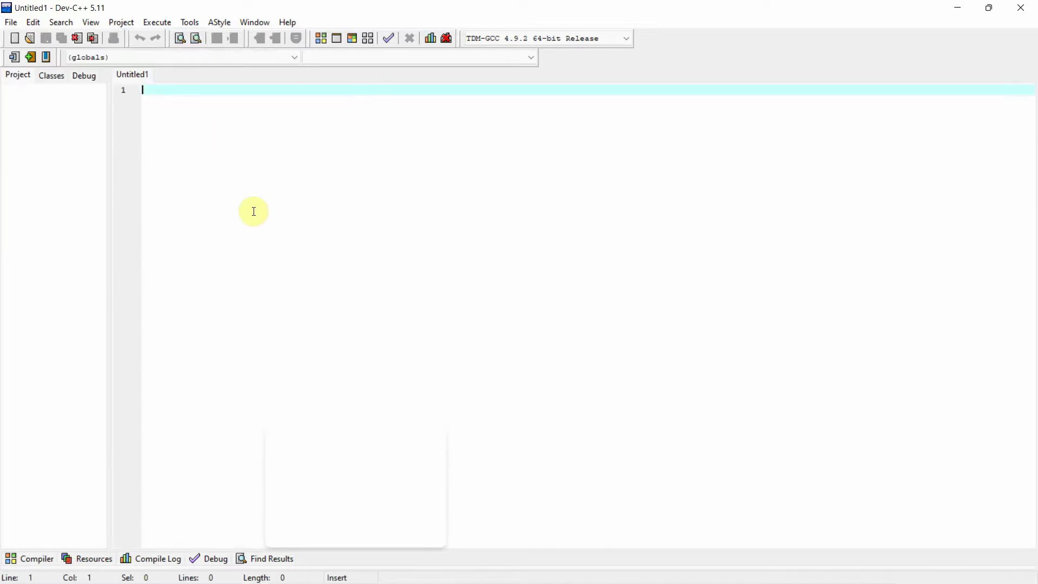
# Set the editor font size to 18 in the editor options and apply it.
pyautogui.click(190, 22)
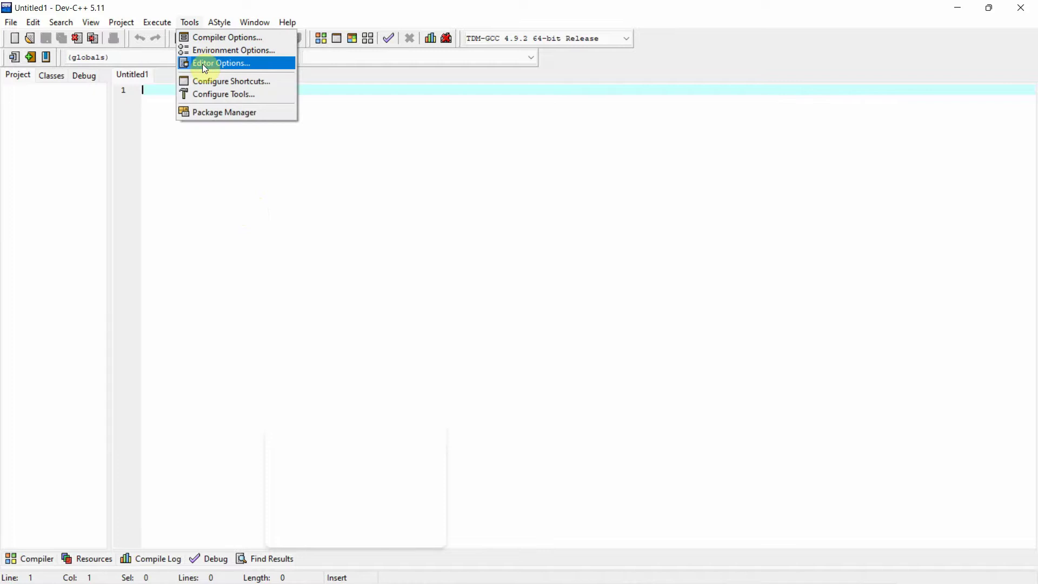
pyautogui.click(204, 65)
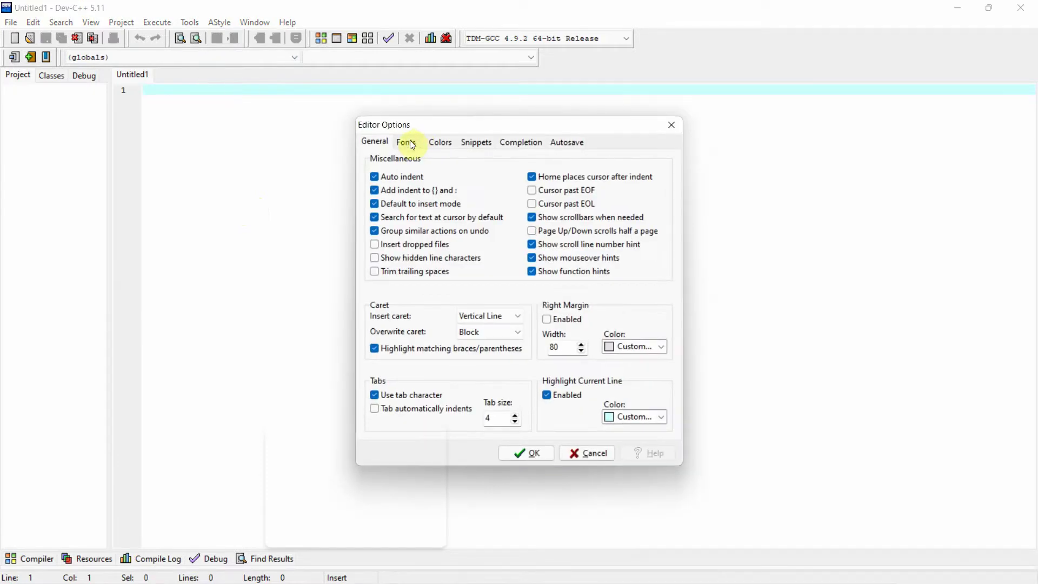
pyautogui.click(413, 145)
pyautogui.click(655, 181)
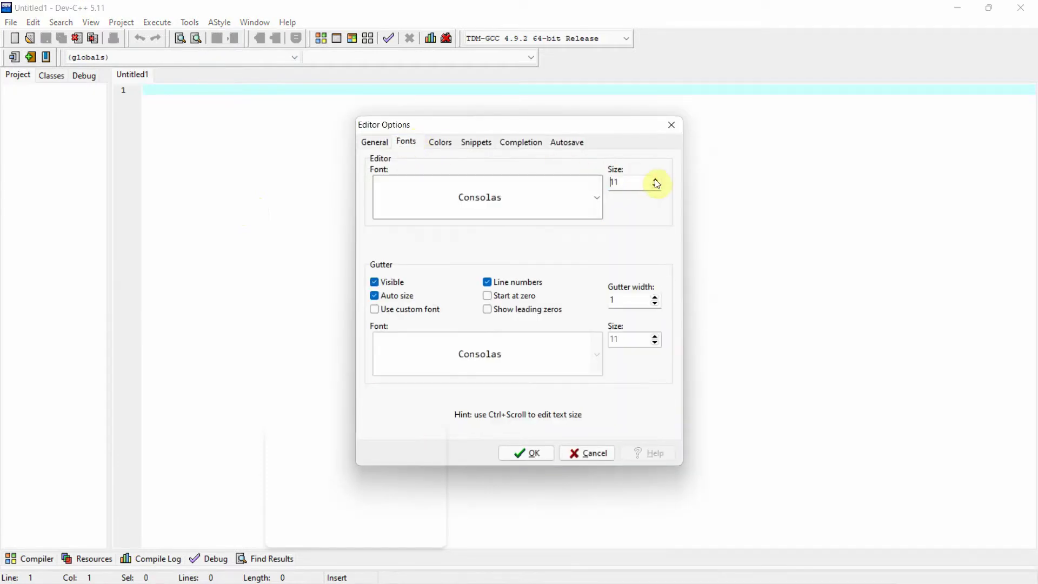
pyautogui.click(655, 181)
pyautogui.click(655, 181)
pyautogui.click(655, 181)
pyautogui.click(655, 180)
pyautogui.click(655, 181)
pyautogui.click(655, 181)
pyautogui.click(655, 181)
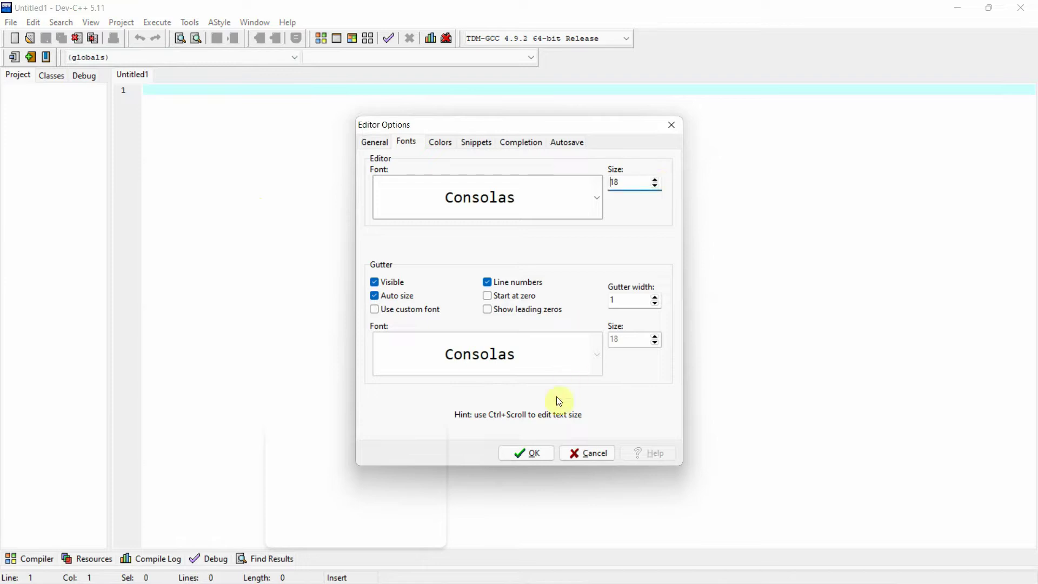
pyautogui.click(541, 455)
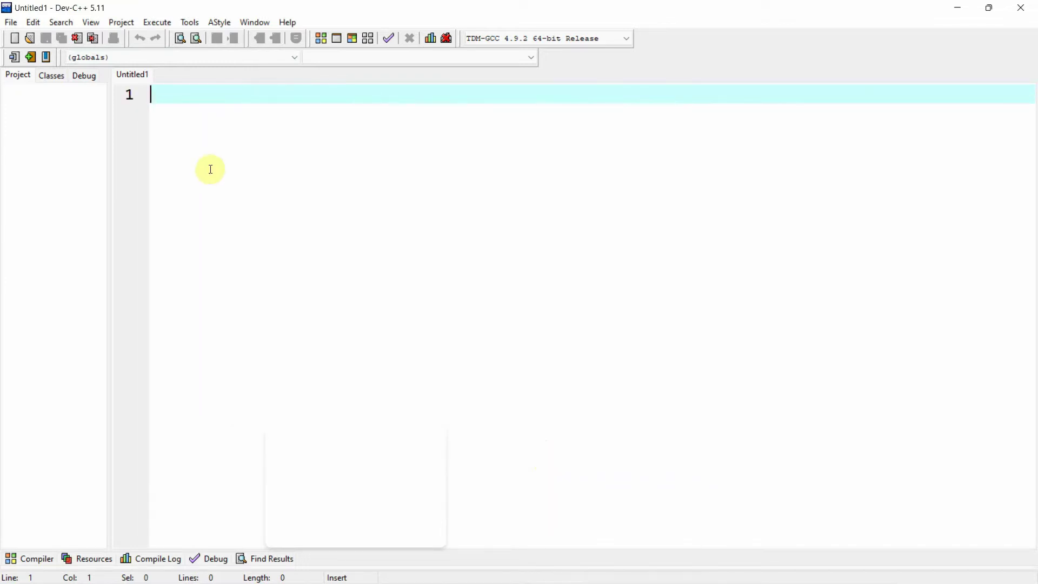
# Write the directive #include <stdio.h> on the first line of the source file.
pyautogui.write('#in')
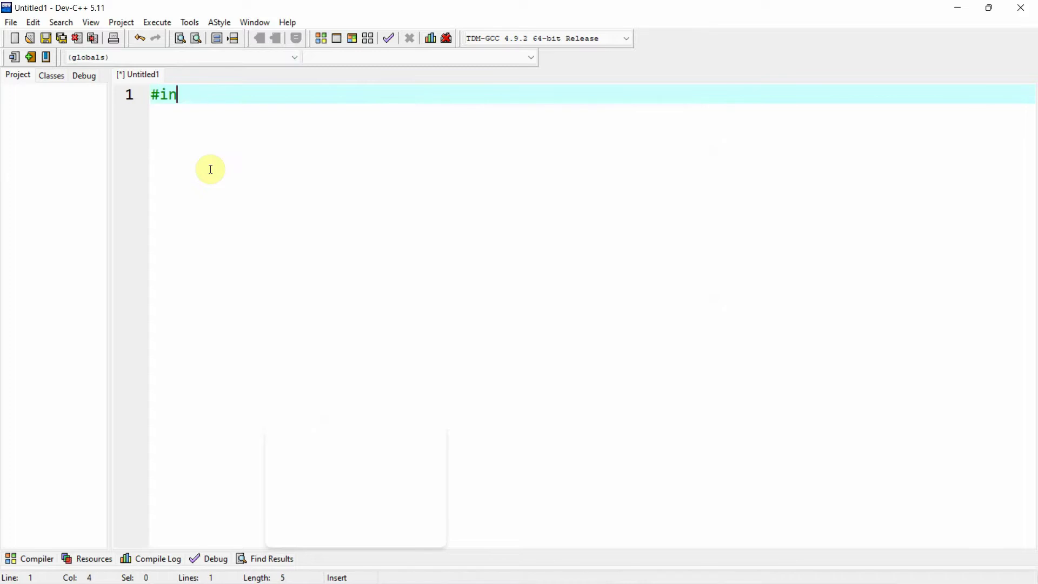
pyautogui.write('clude <s')
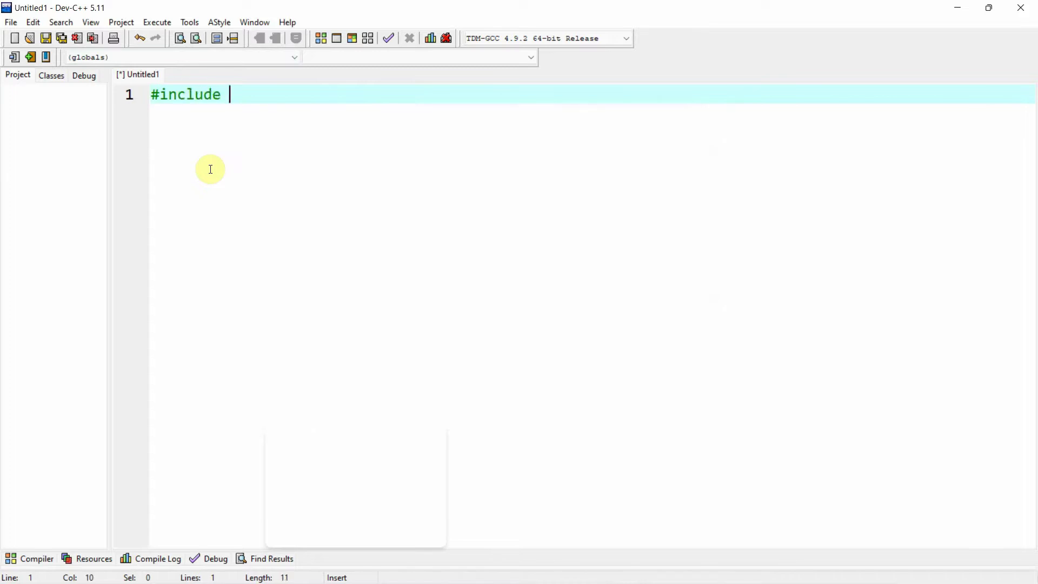
pyautogui.write('tdio.h>')
pyautogui.press('Right')
# Add an int main () function with an opening and closing brace below the include line.
pyautogui.press('Return')
pyautogui.write('i')
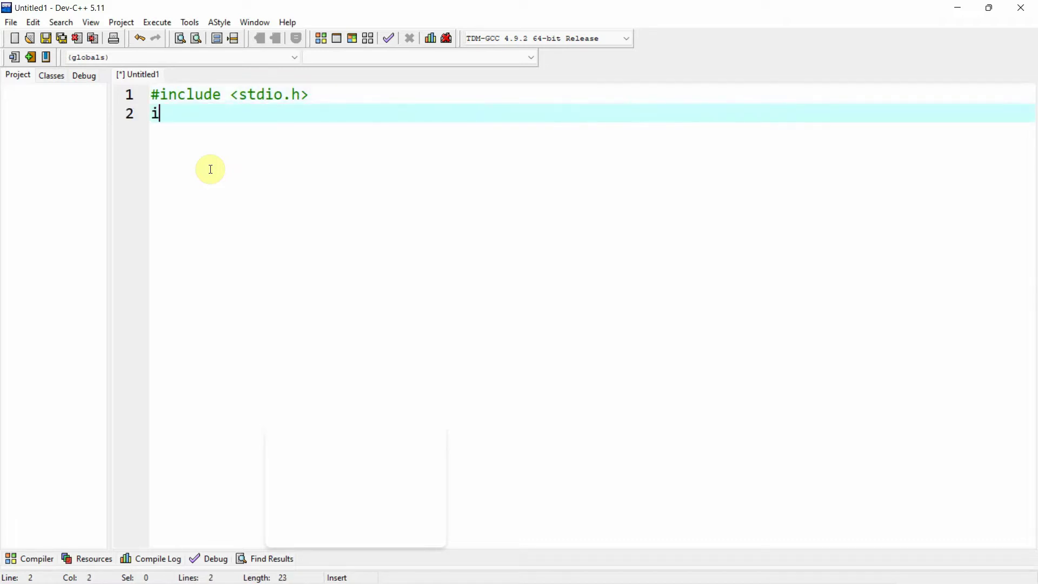
pyautogui.write('nt main (')
pyautogui.press('Right')
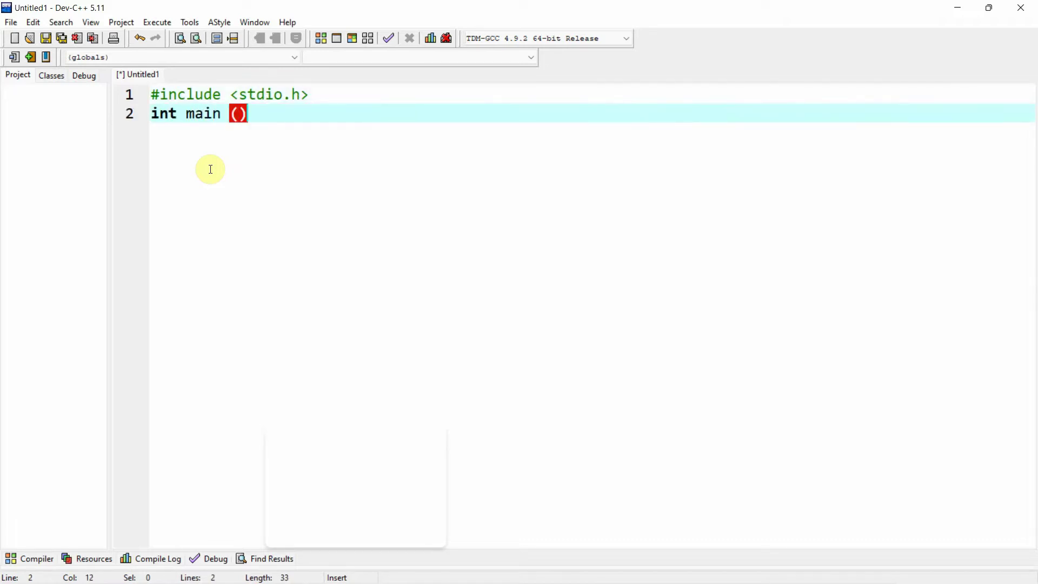
pyautogui.press('Return')
pyautogui.write('{')
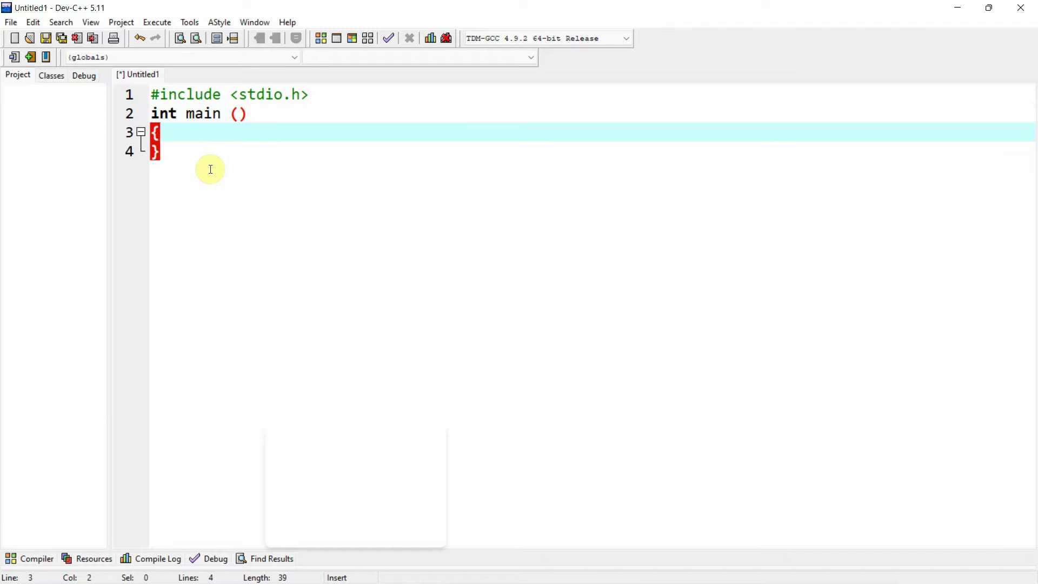
# Add the statement printf("TechRuzz Tutorials"); inside the main function's body.
pyautogui.press('Return')
pyautogui.write('pri')
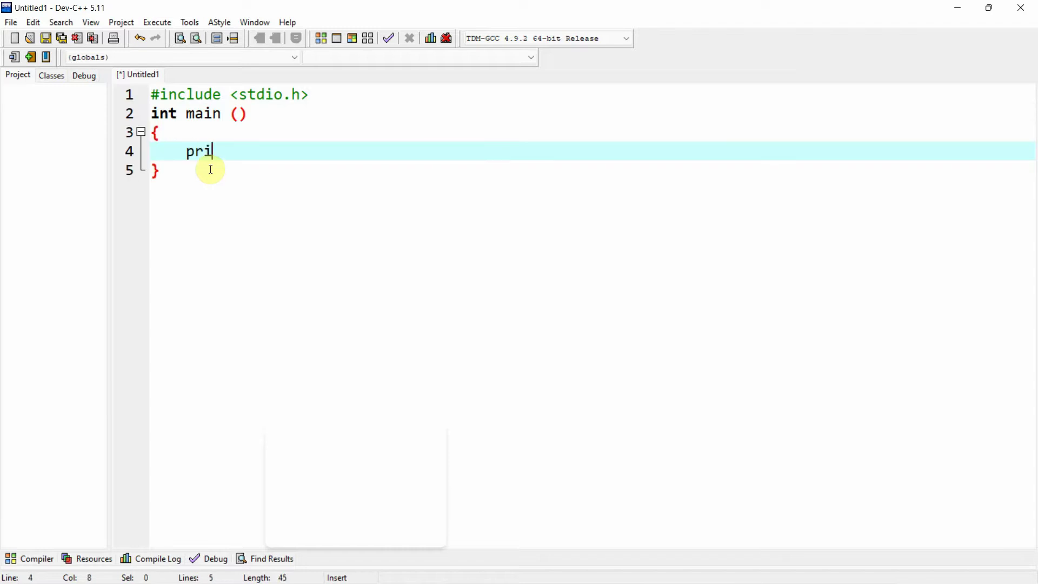
pyautogui.write('ntf')
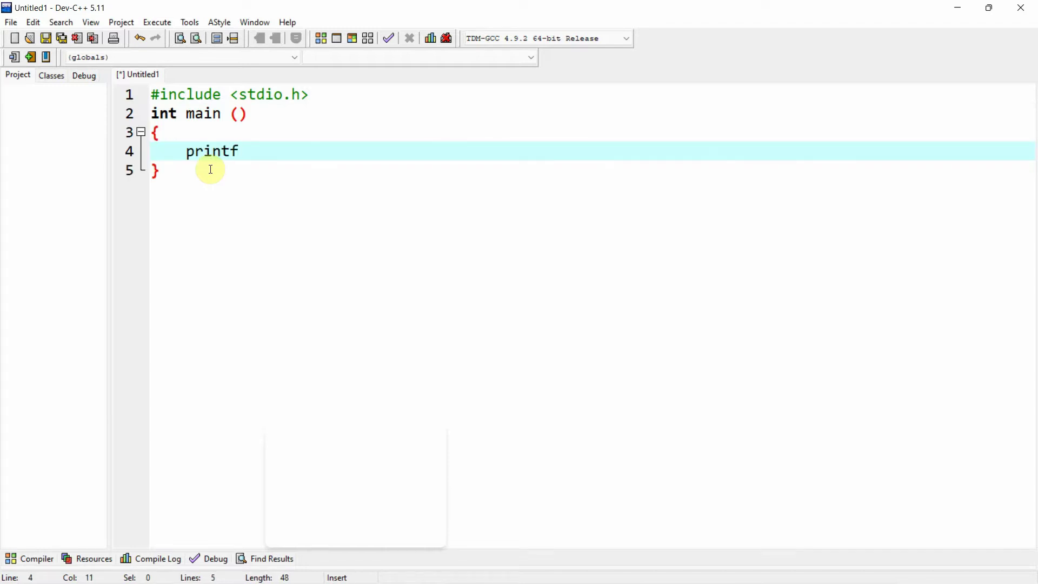
pyautogui.write('(')
pyautogui.write('"TechRuz')
pyautogui.write('z Tutori')
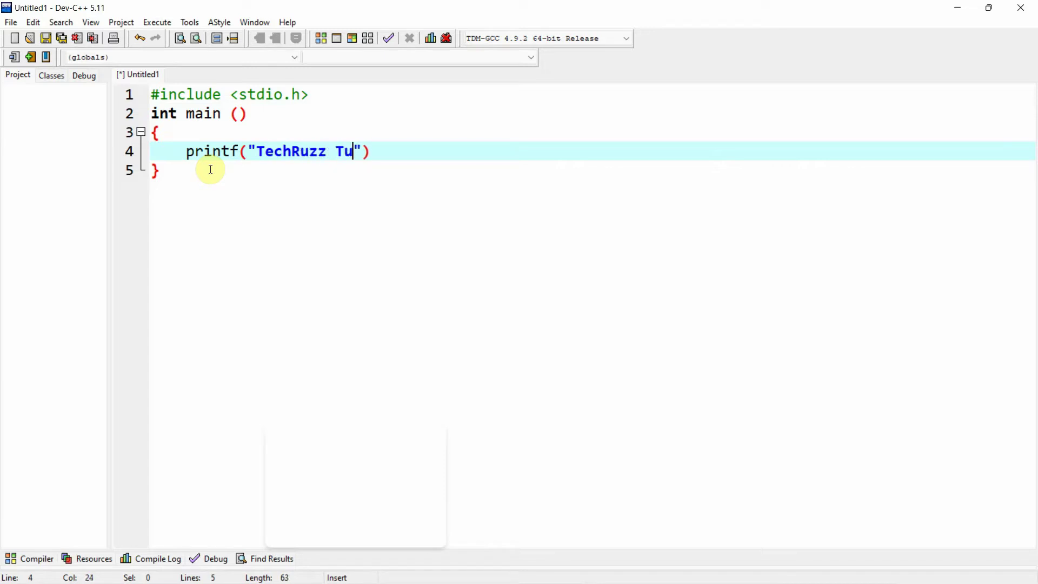
pyautogui.write('als')
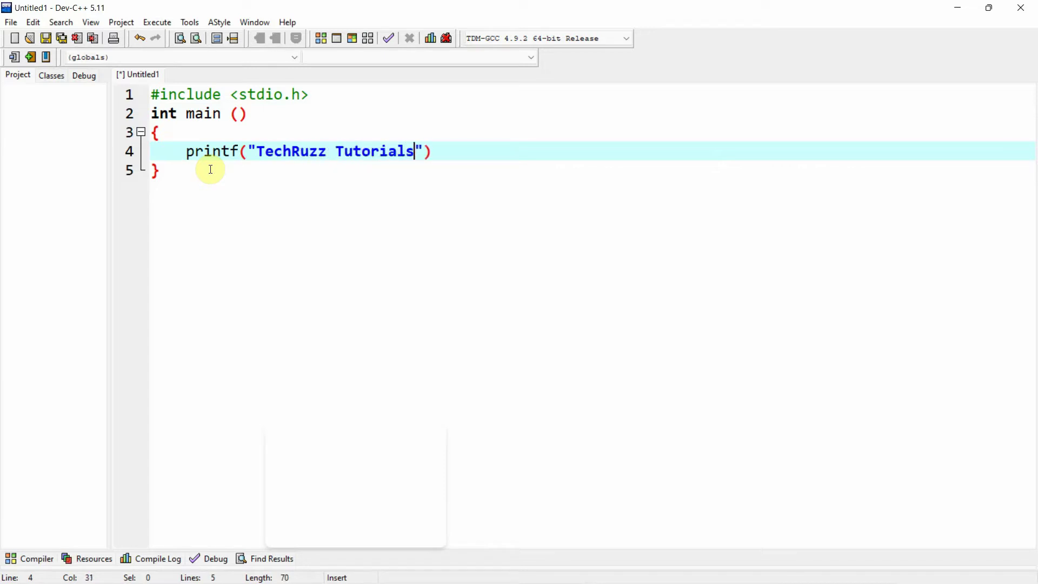
pyautogui.press('Right')
pyautogui.press('Right')
pyautogui.write(';')
# Add the statement return 0; on a new line below the printf call.
pyautogui.press('Return')
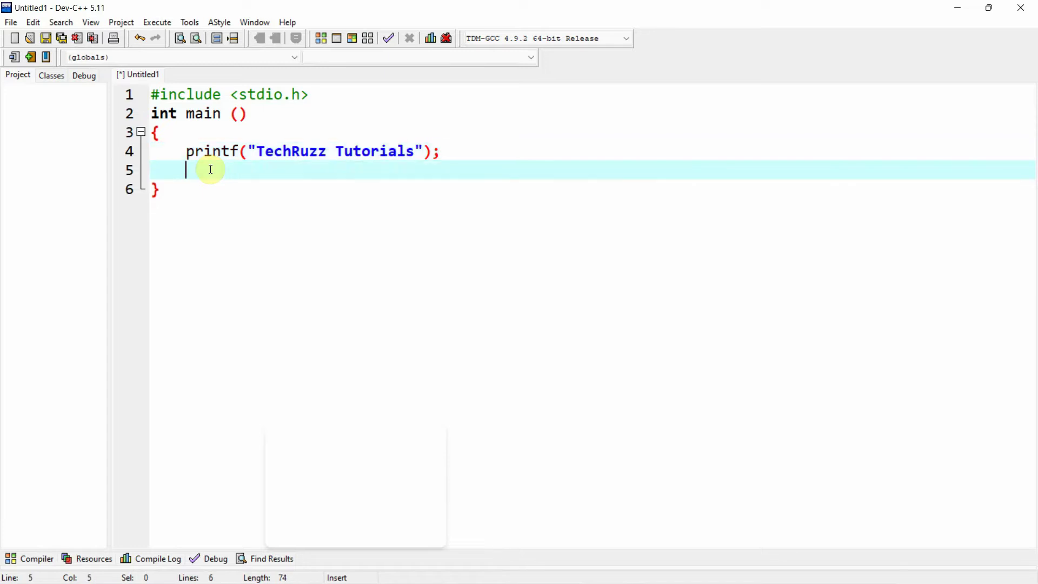
pyautogui.write('return')
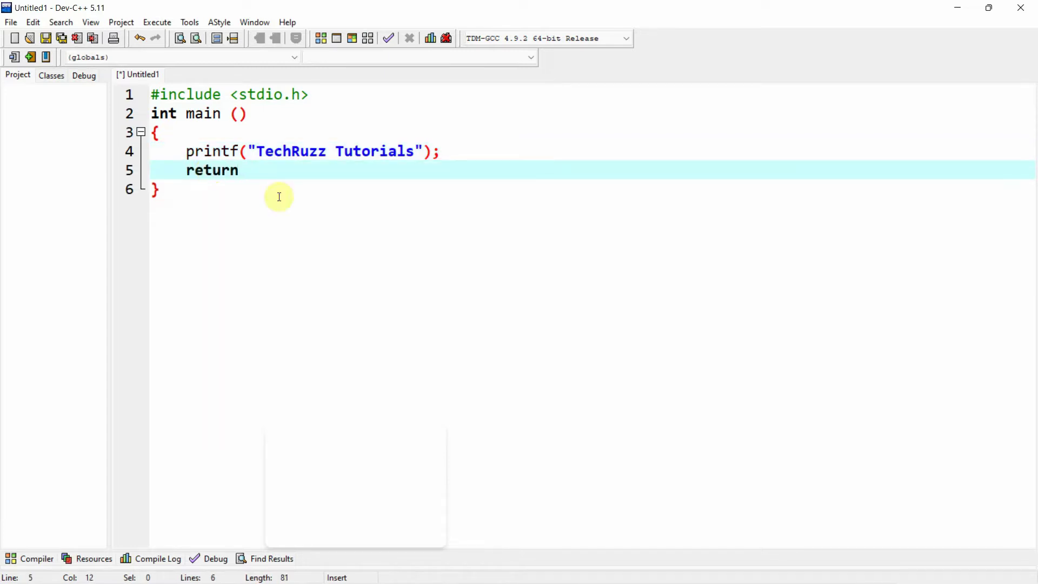
pyautogui.write(' 0;')
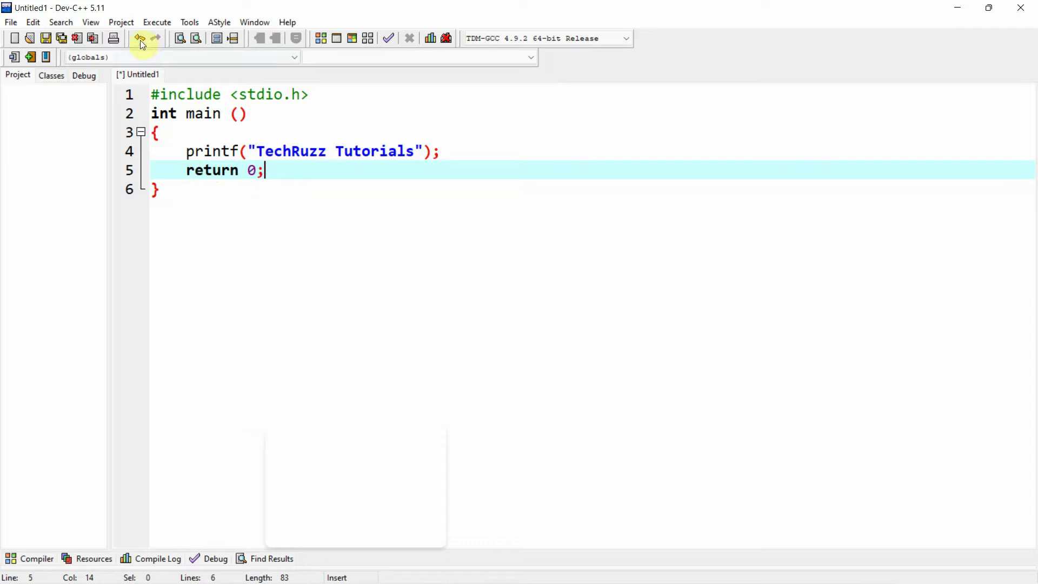
# Save the source file to the Desktop under the name techruzz.c.
pyautogui.click(13, 23)
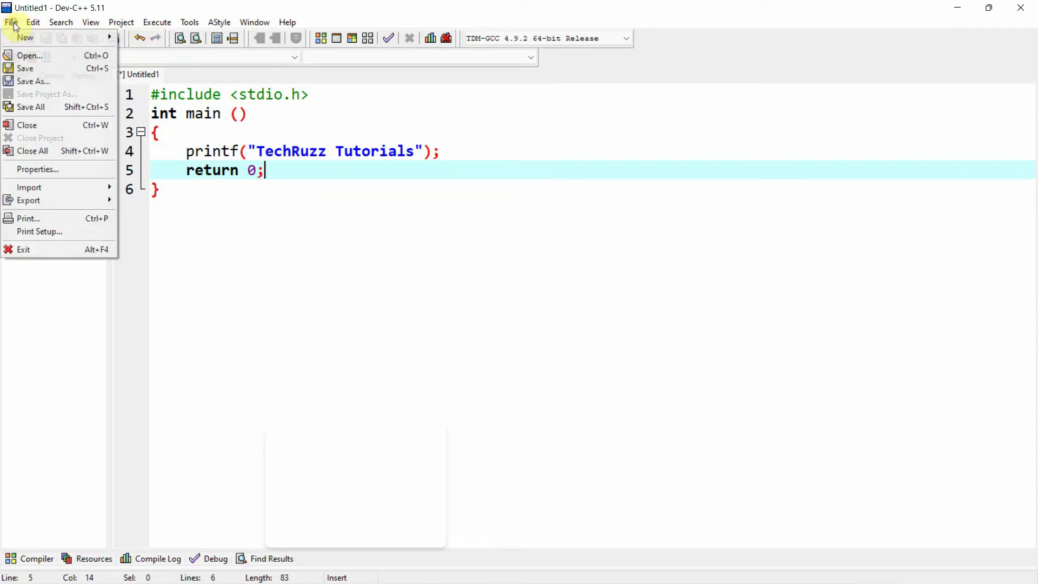
pyautogui.click(36, 81)
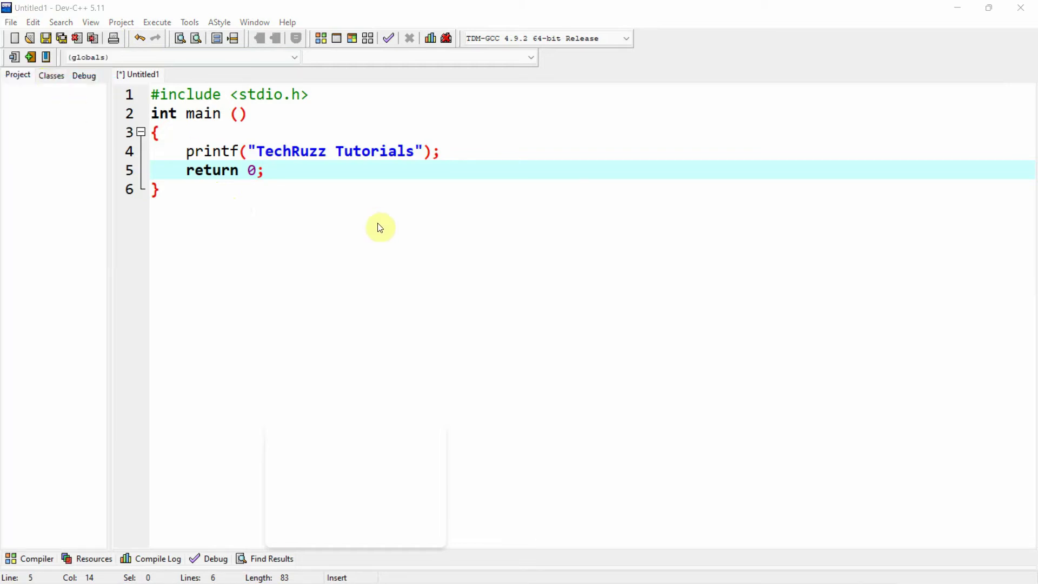
pyautogui.click(371, 207)
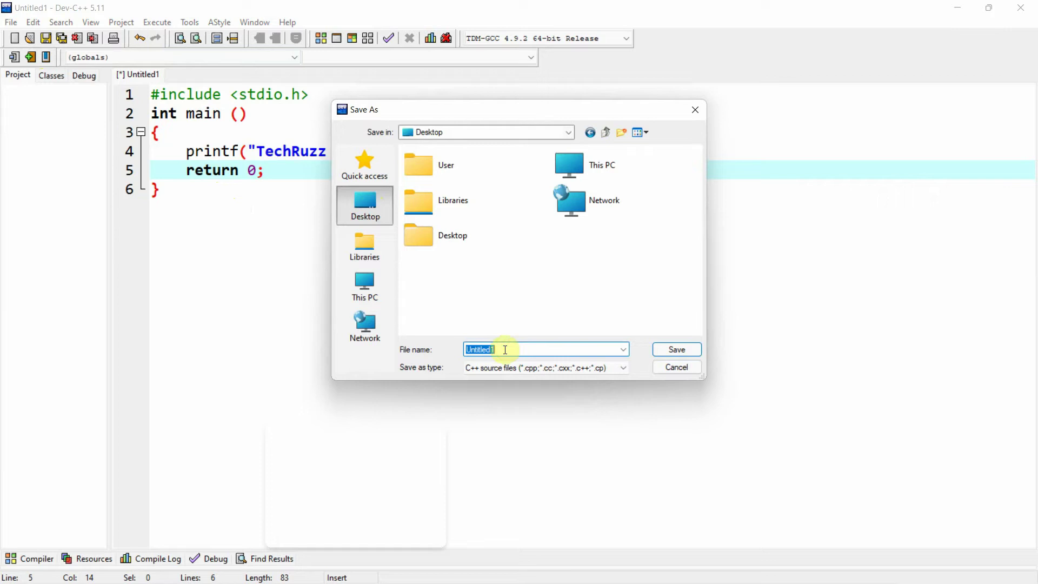
pyautogui.write('techruzz.c')
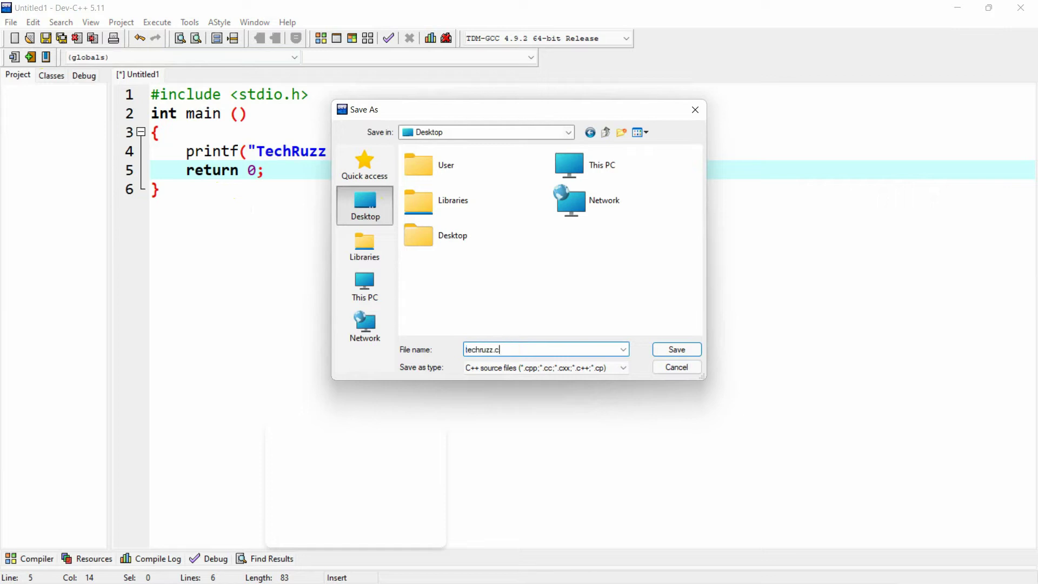
pyautogui.click(670, 350)
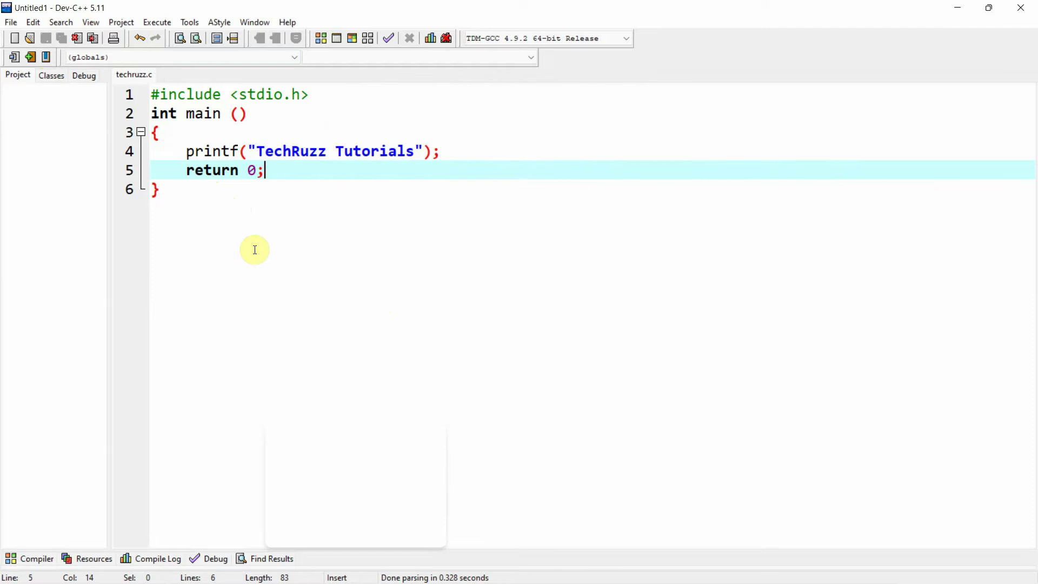
# Compile the techruzz.c program.
pyautogui.click(163, 22)
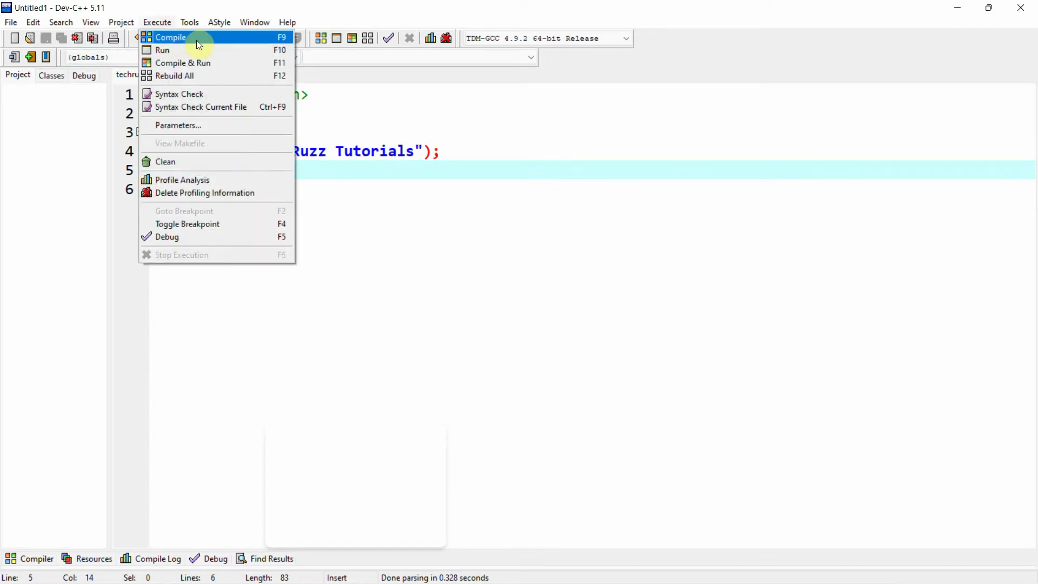
pyautogui.click(197, 42)
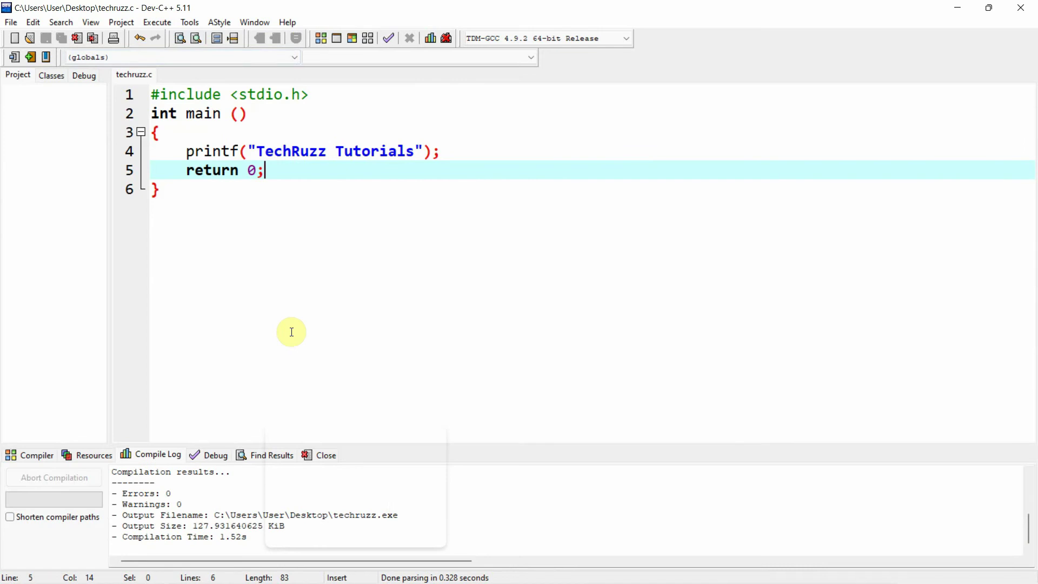
# Run the compiled techruzz program, view its console output, and dismiss the console window.
pyautogui.click(158, 26)
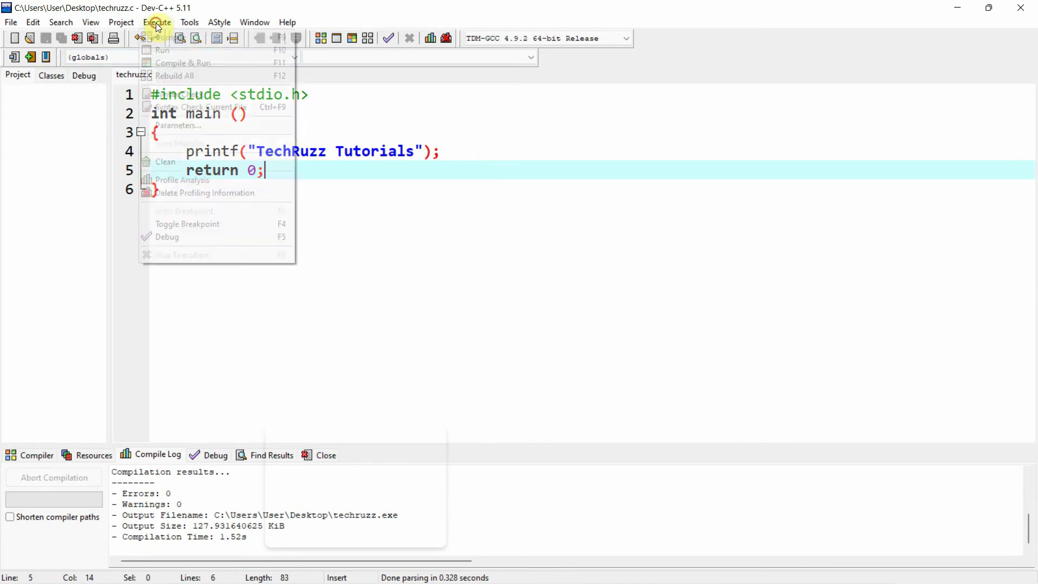
pyautogui.click(197, 50)
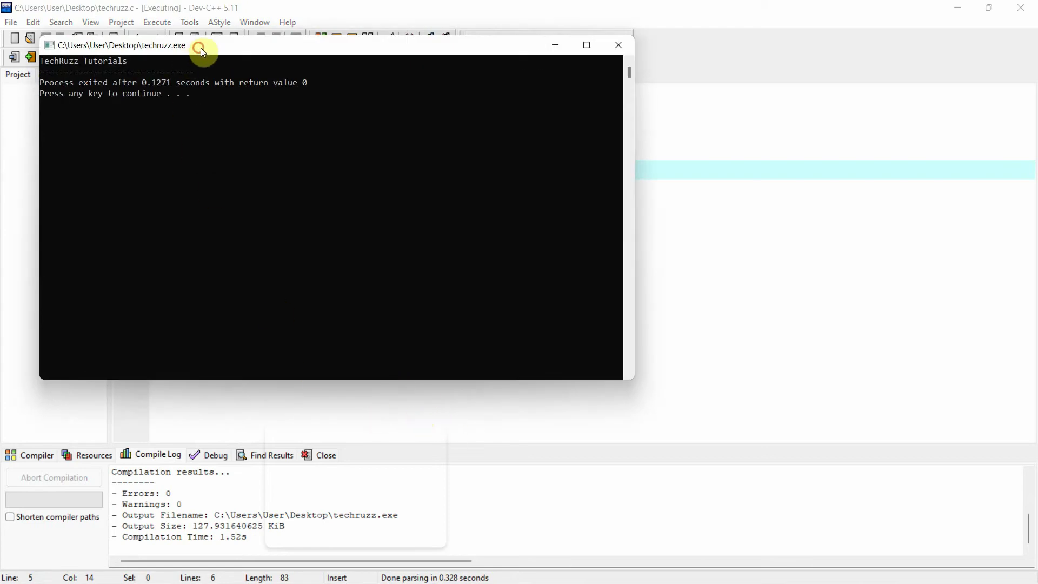
pyautogui.moveTo(200, 47); pyautogui.dragTo(289, 112)
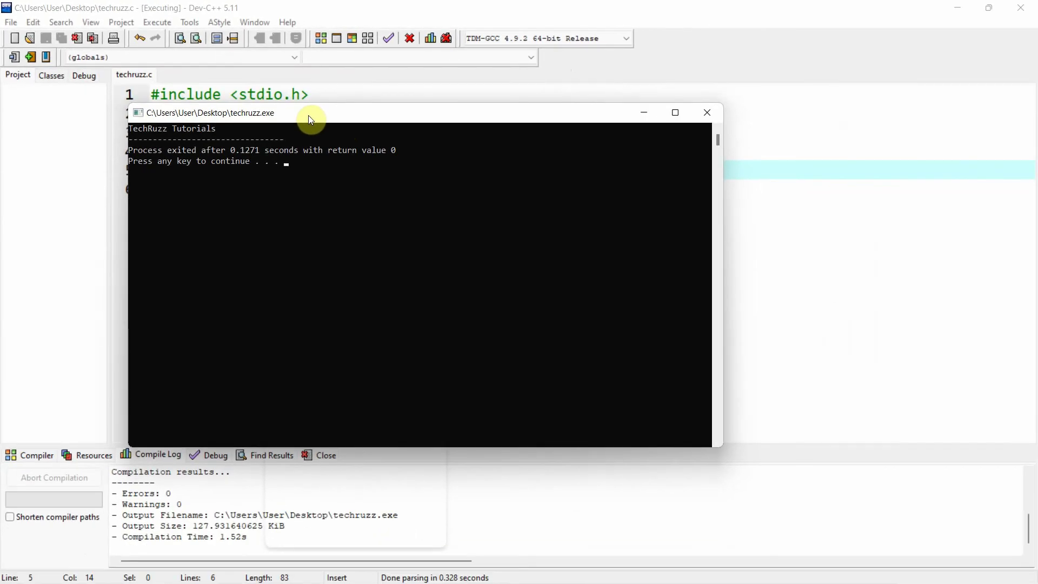
pyautogui.press('Return')
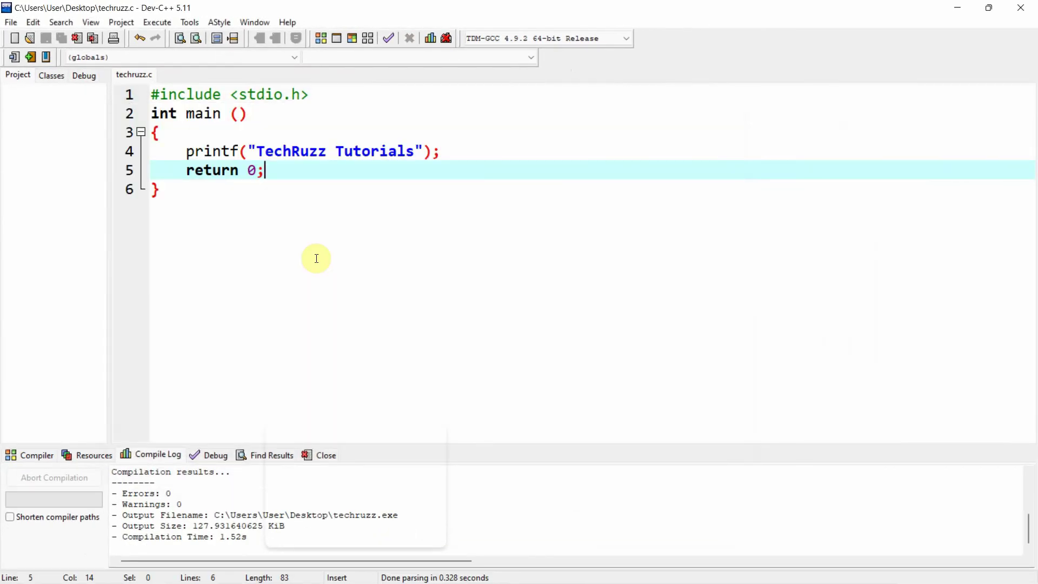
# Restore down the Dev-C++ window to check the techruzz files on the desktop, and close the IDE.
pyautogui.click(989, 8)
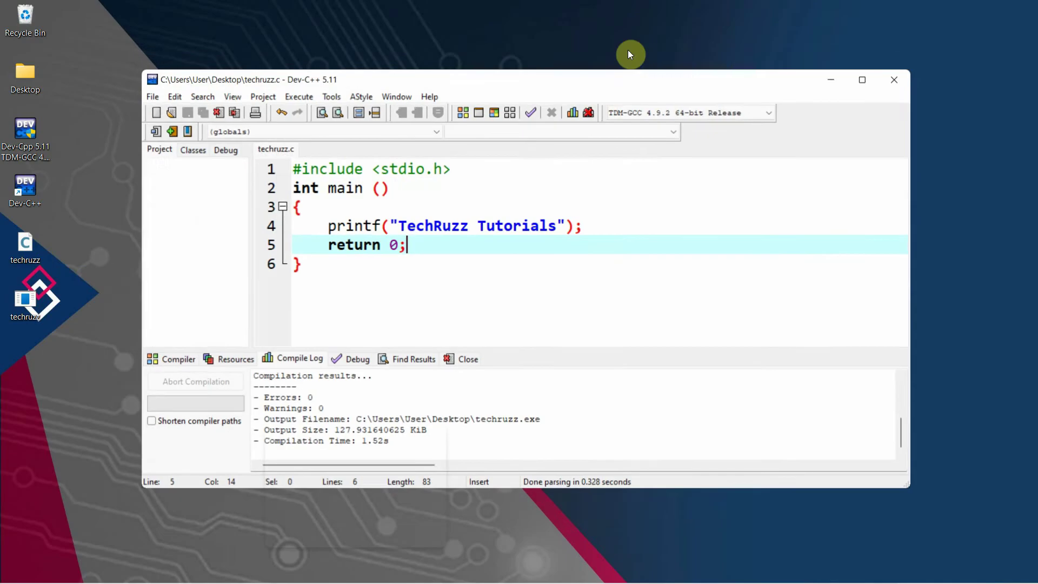
pyautogui.click(76, 223)
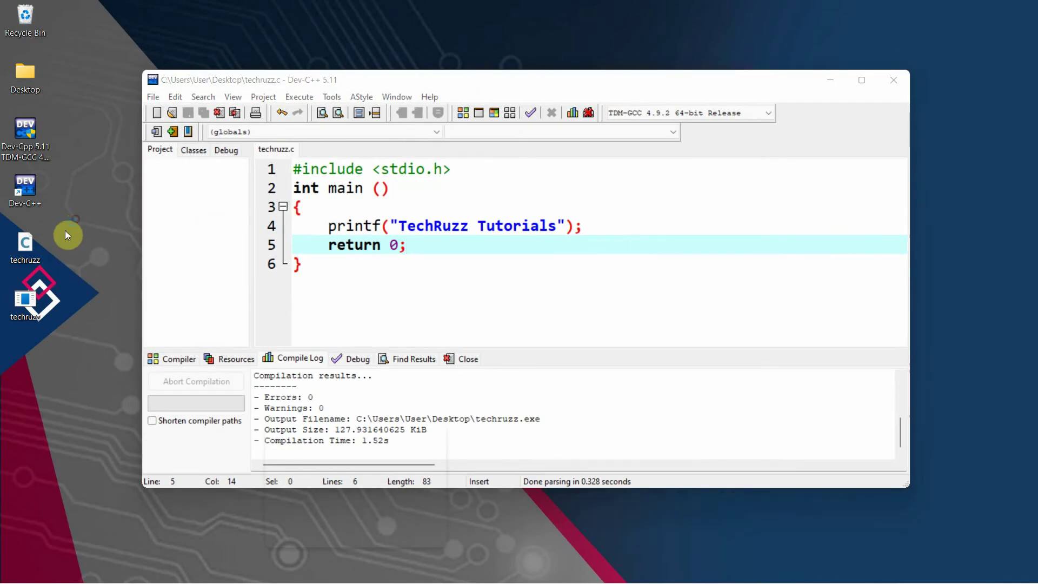
pyautogui.moveTo(21, 258); pyautogui.dragTo(83, 252)
pyautogui.click(893, 82)
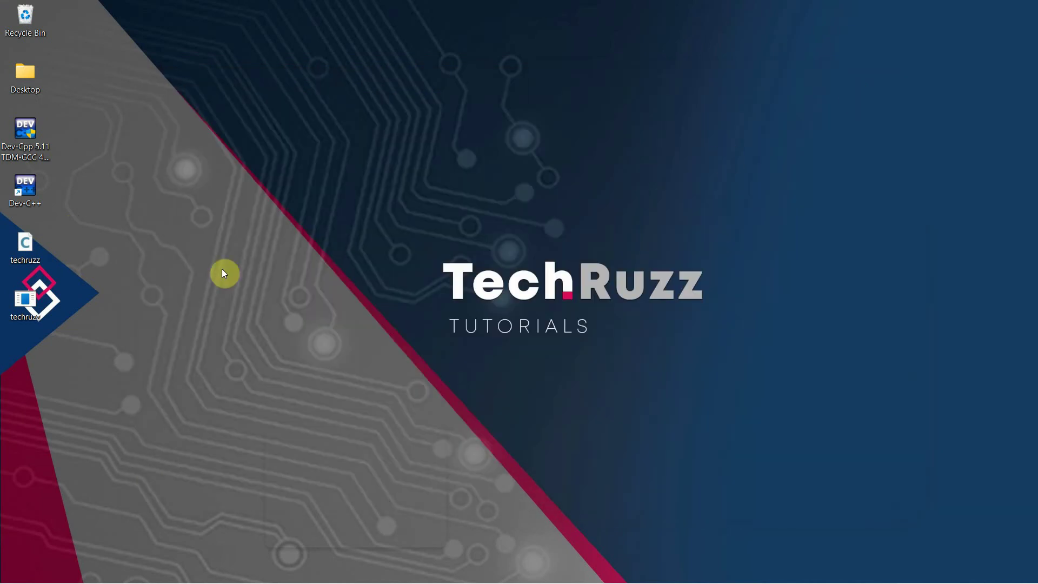